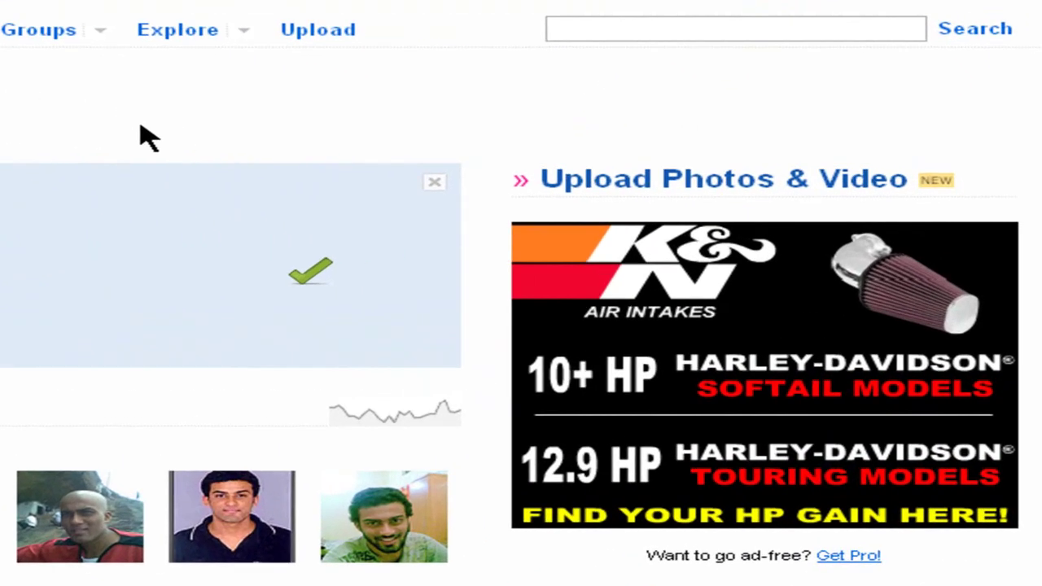
# Step: Open the page for uploading photos and videos to Flickr
pyautogui.moveTo(530, 167); pyautogui.dragTo(605, 198)
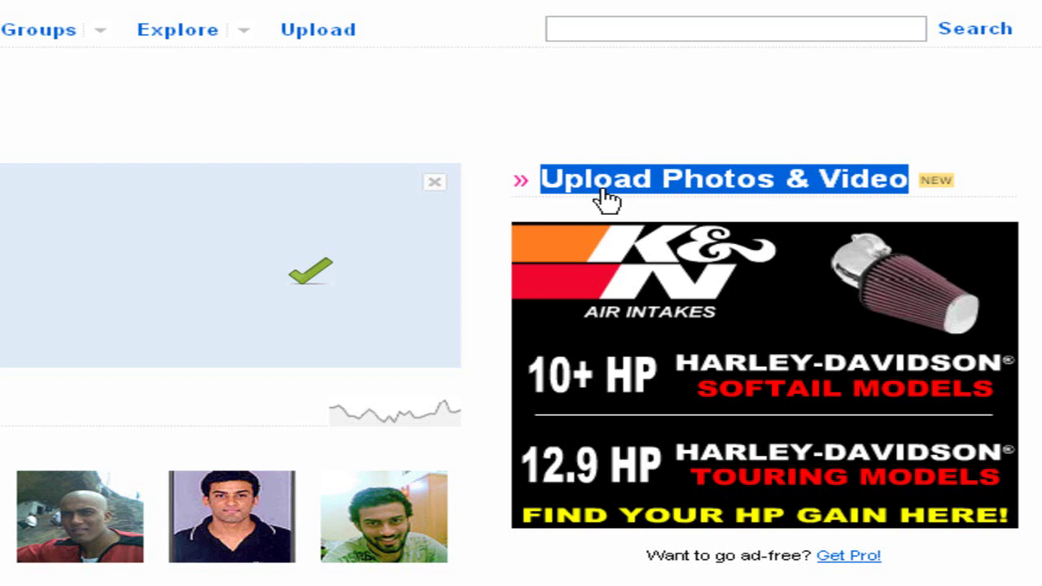
pyautogui.click(681, 147)
pyautogui.tripleClick(655, 179)
pyautogui.click(650, 180)
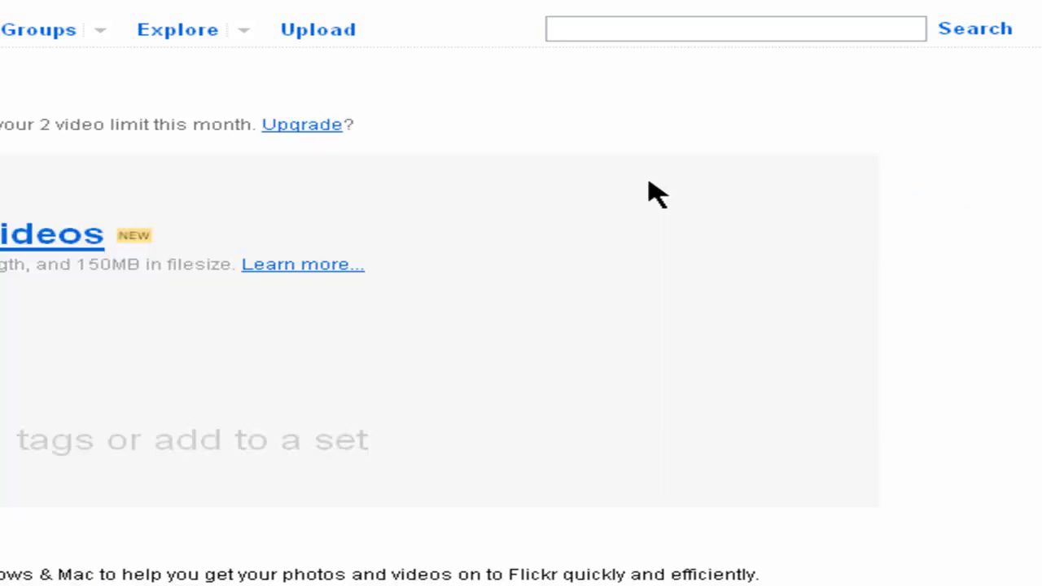
# Step: Choose the image Internet-Business 2 from the Desktop and upload it
pyautogui.tripleClick(289, 213)
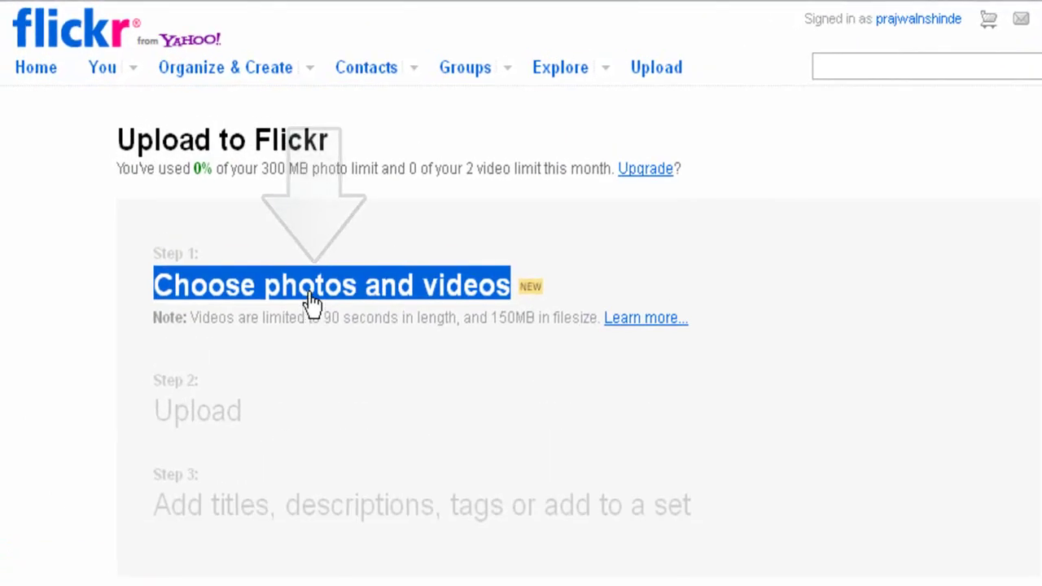
pyautogui.click(313, 301)
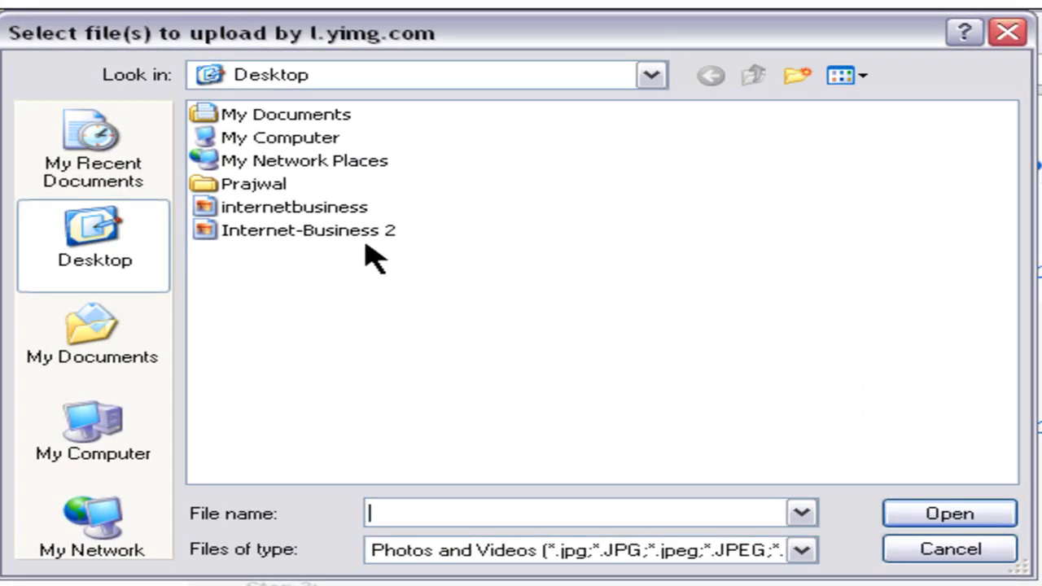
pyautogui.click(260, 232)
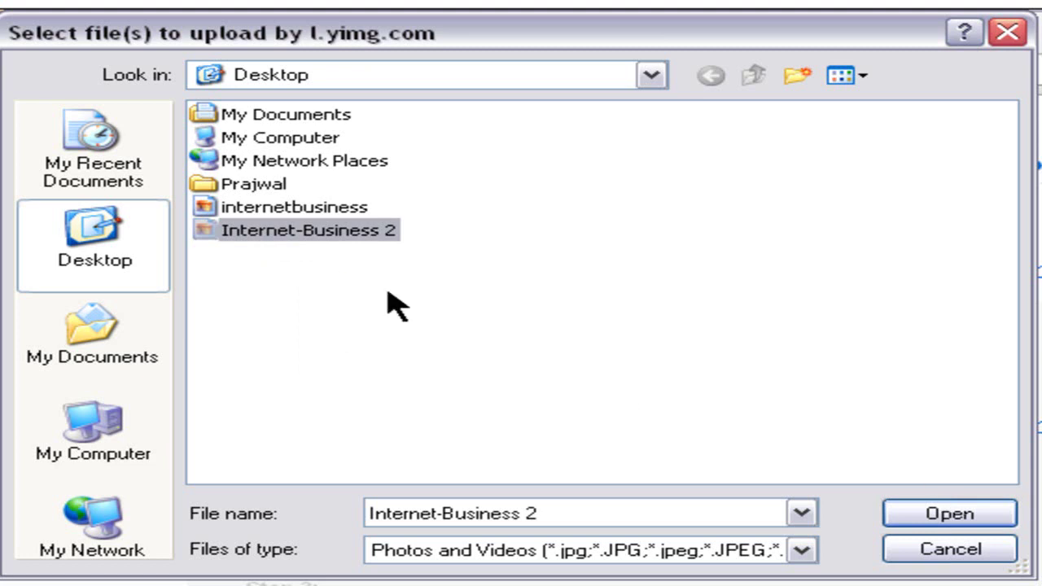
pyautogui.click(904, 518)
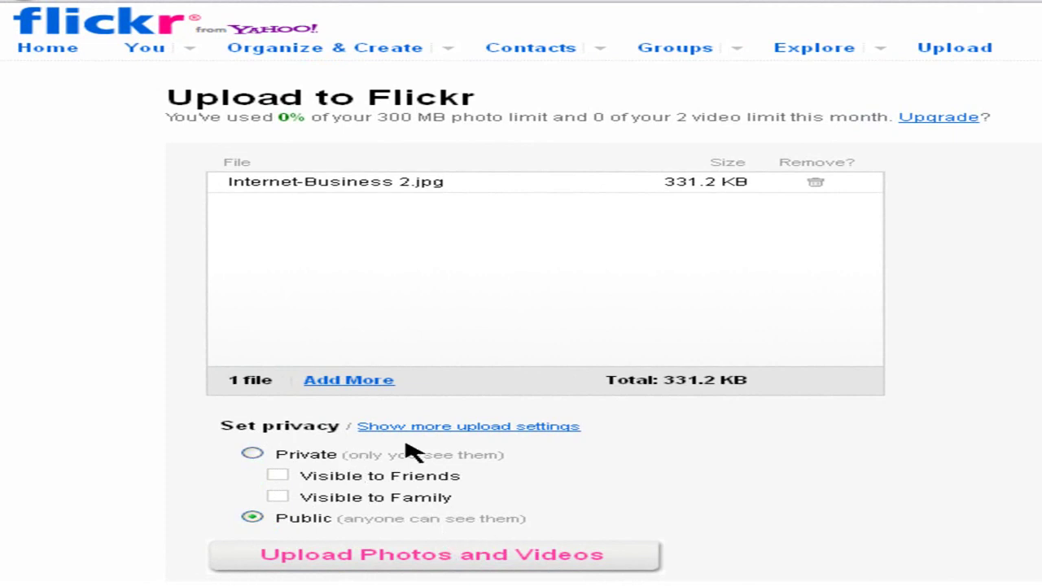
pyautogui.click(398, 554)
# Step: Add the description "Internet Business" to the uploaded image
pyautogui.scroll(-2, 732, 337)
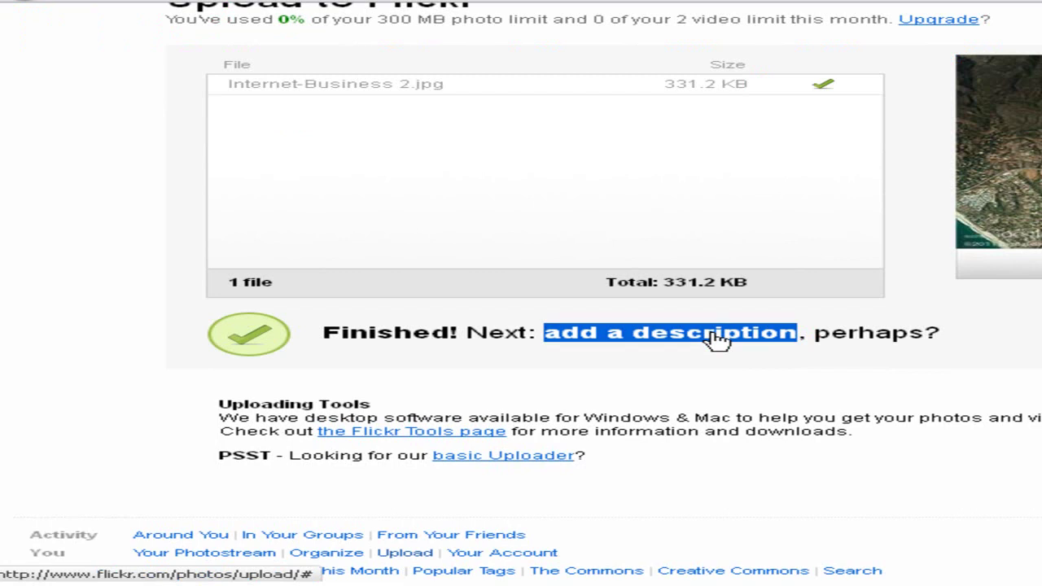
pyautogui.click(717, 340)
pyautogui.click(237, 529)
pyautogui.write('Inte')
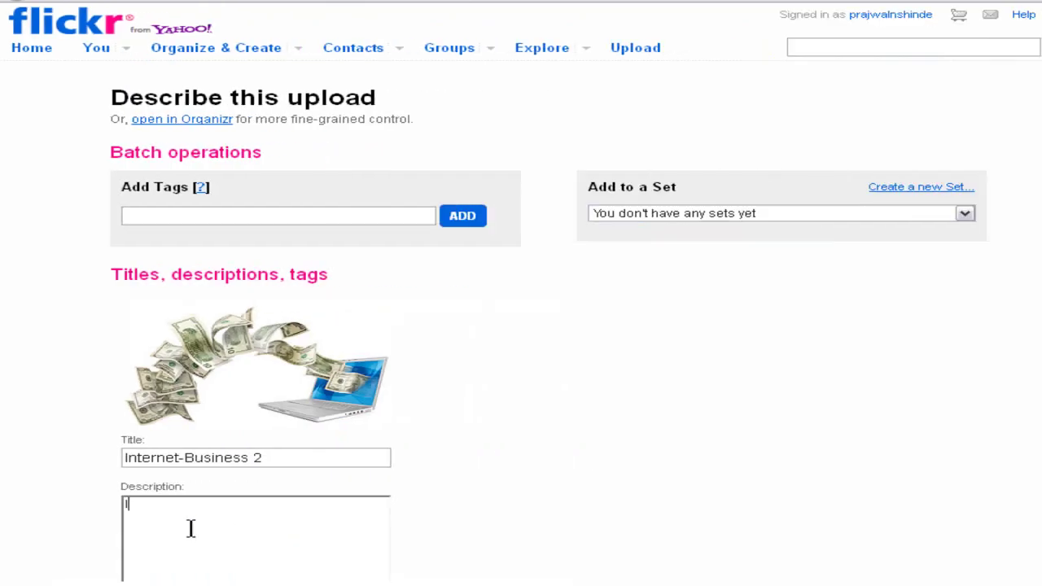
pyautogui.write('rnet Busine')
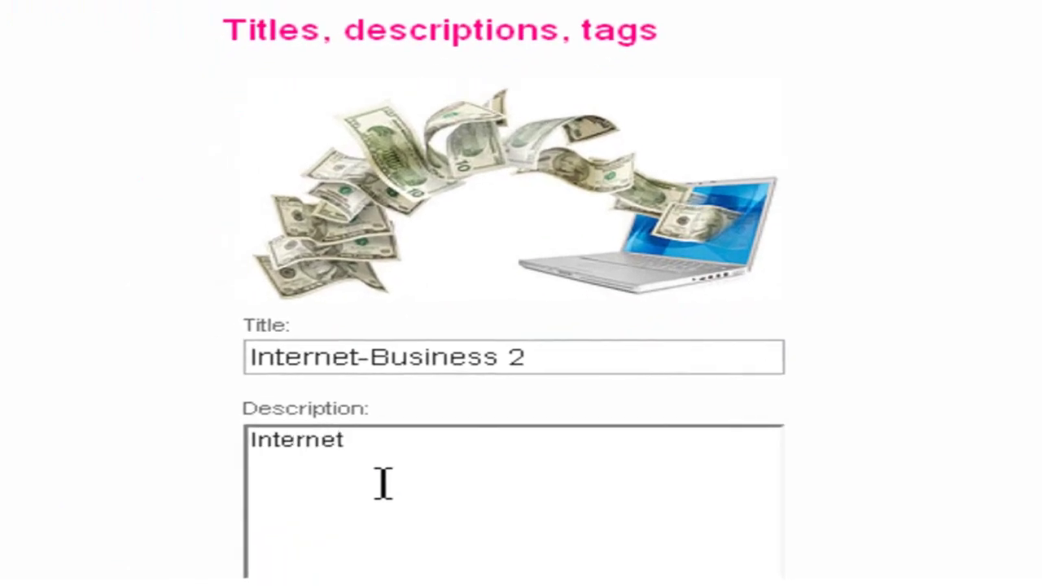
pyautogui.write('ss')
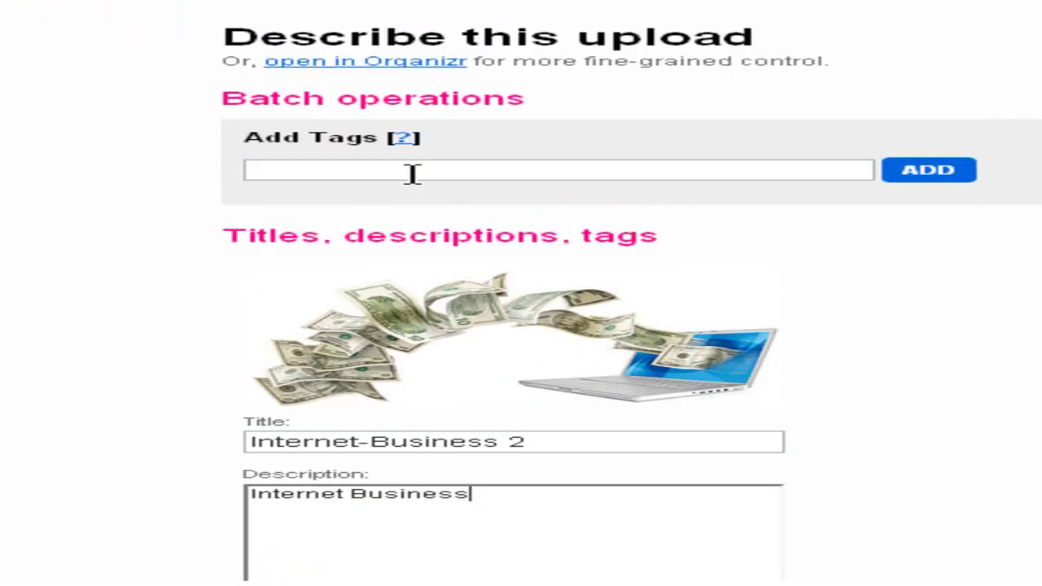
# Step: Add the tags "internet business" to the upload and save its details
pyautogui.click(409, 173)
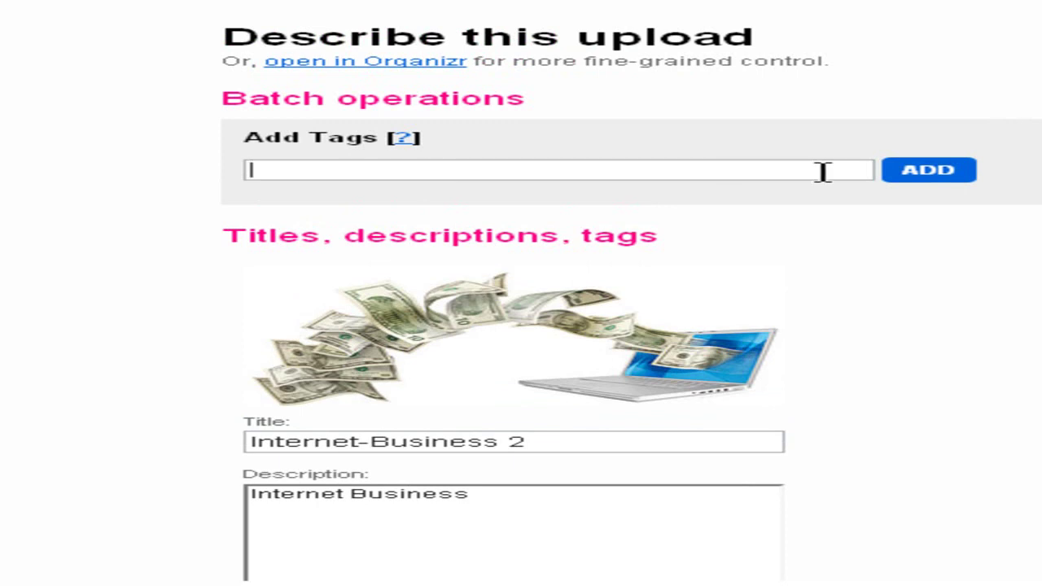
pyautogui.write('internet business')
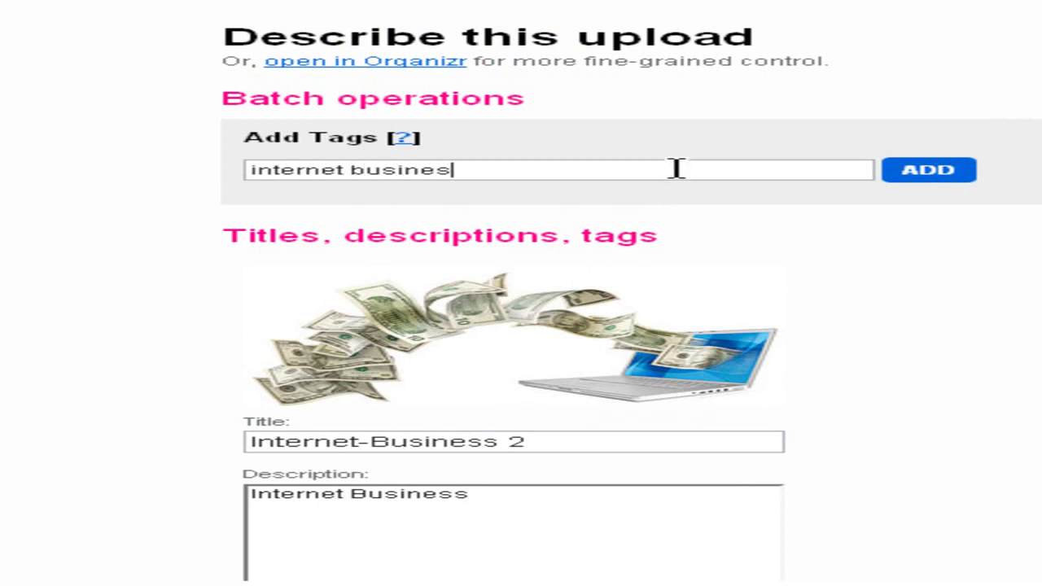
pyautogui.click(959, 180)
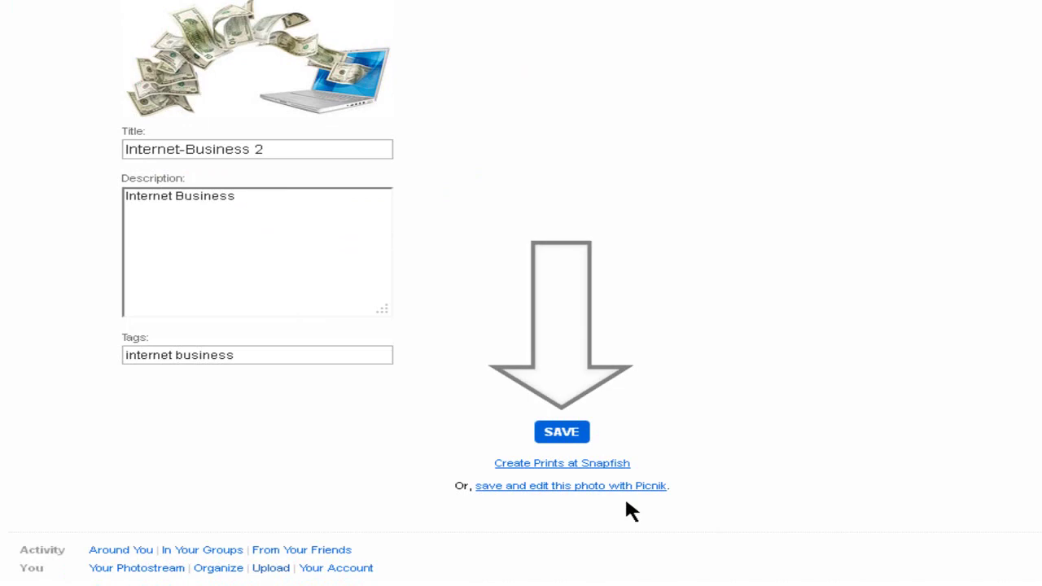
pyautogui.click(562, 432)
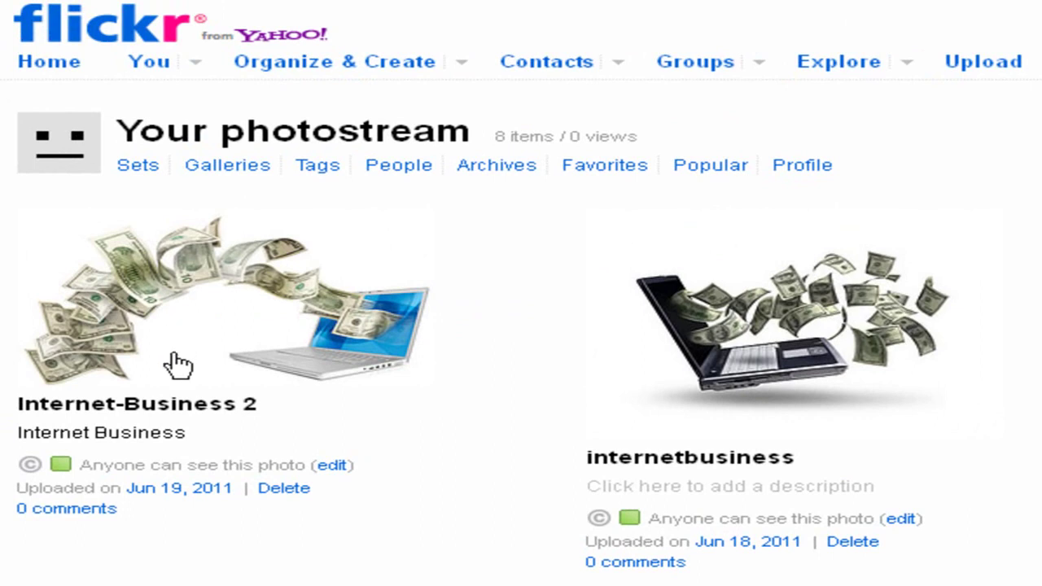
# Step: Open the Internet-Business 2 photo from the photostream and select its share link for copying
pyautogui.click(215, 331)
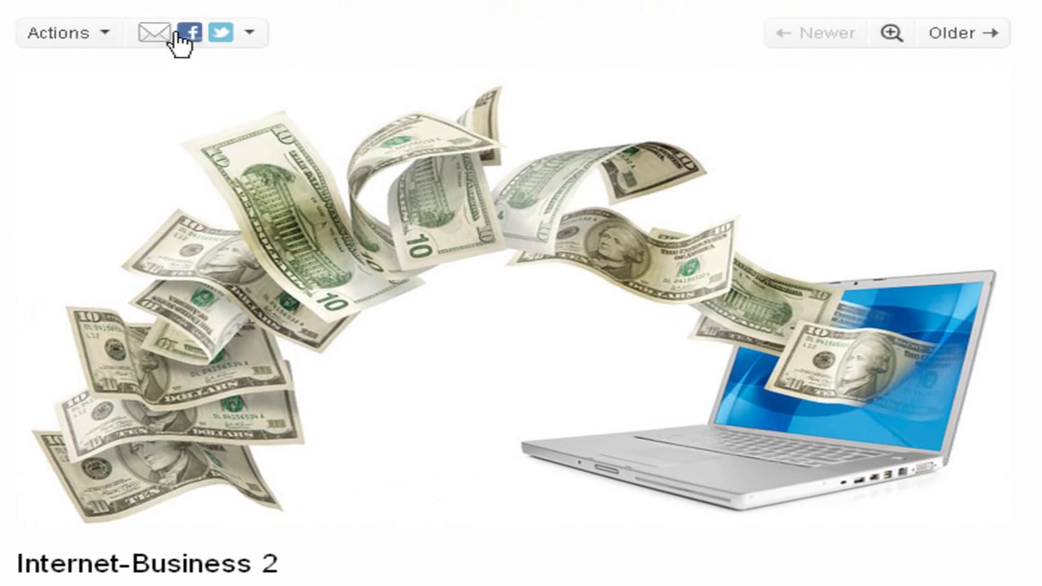
pyautogui.click(249, 34)
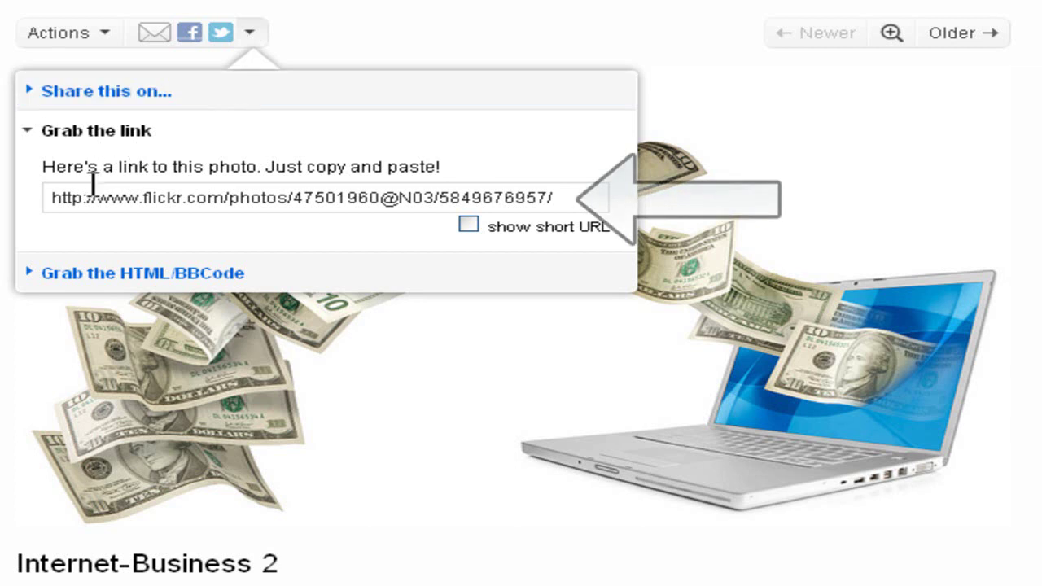
pyautogui.moveTo(42, 197); pyautogui.dragTo(597, 202)
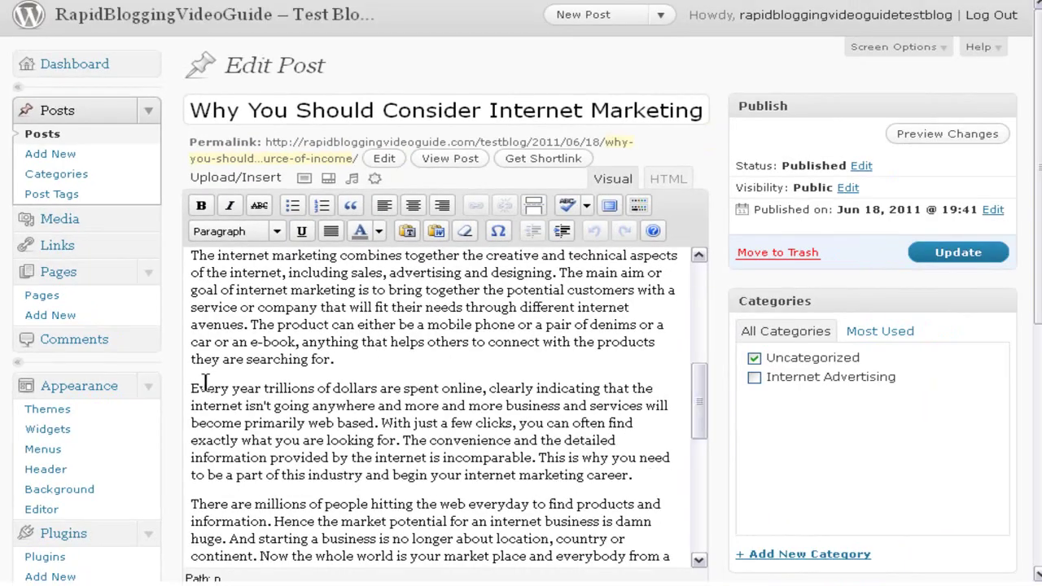
# Step: In the WordPress post, start adding a centered image from the Flickr photo's URL before the paragraph beginning "Every year trillions of dollars"
pyautogui.click(193, 387)
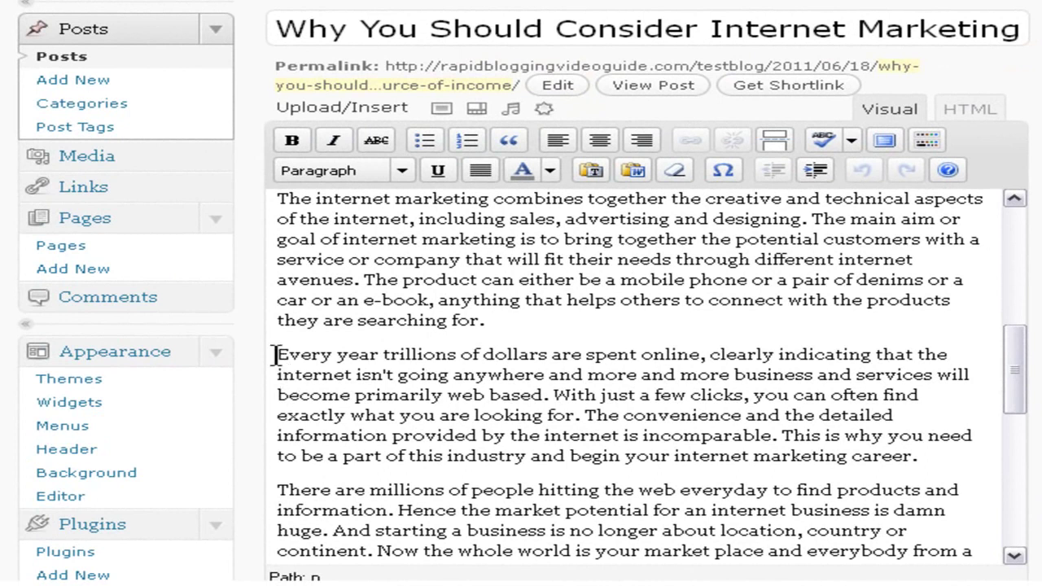
pyautogui.click(440, 114)
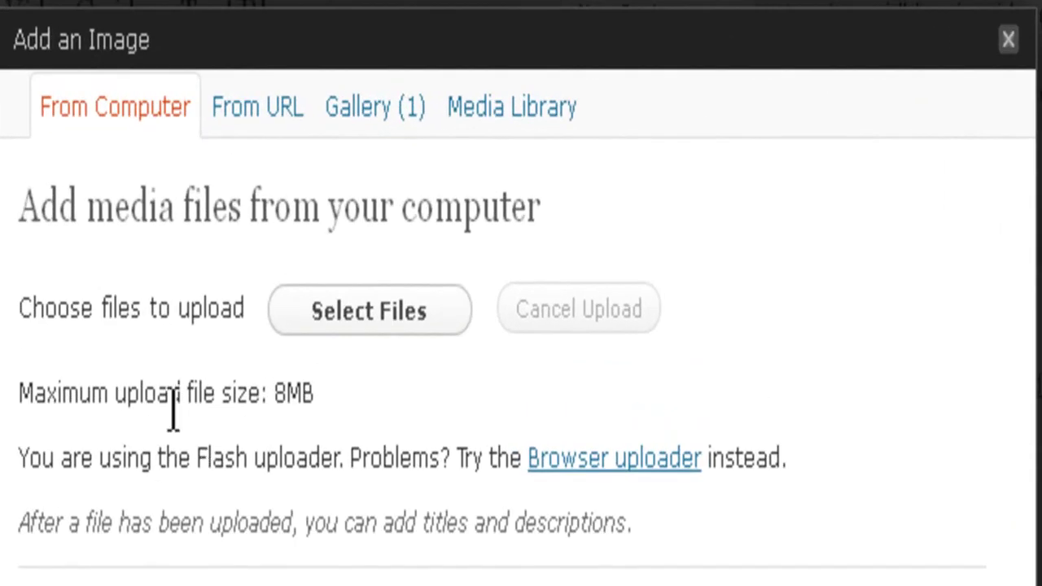
pyautogui.click(273, 118)
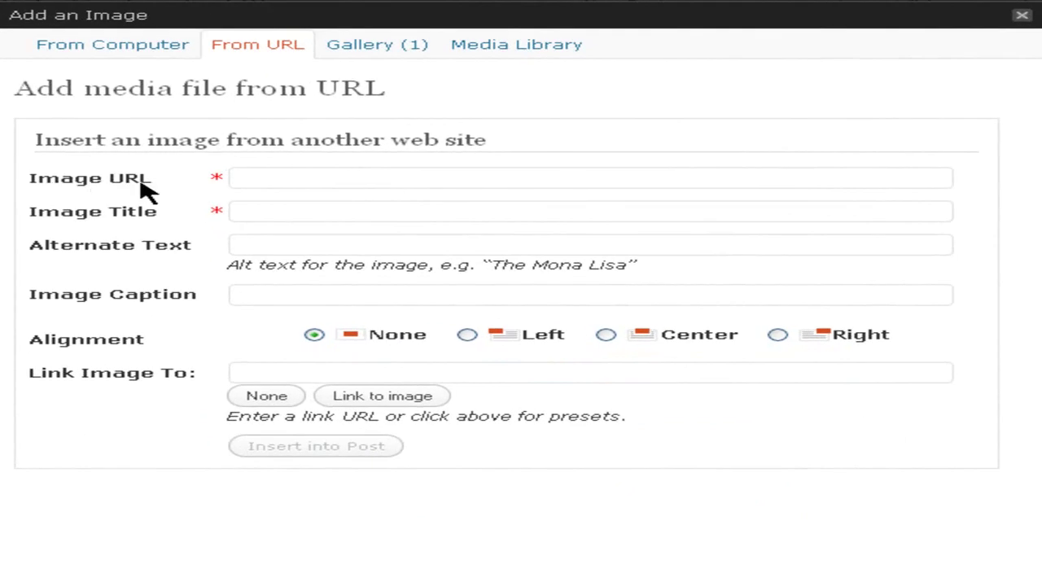
pyautogui.click(263, 178)
pyautogui.hotkey('ctrl', 'v')
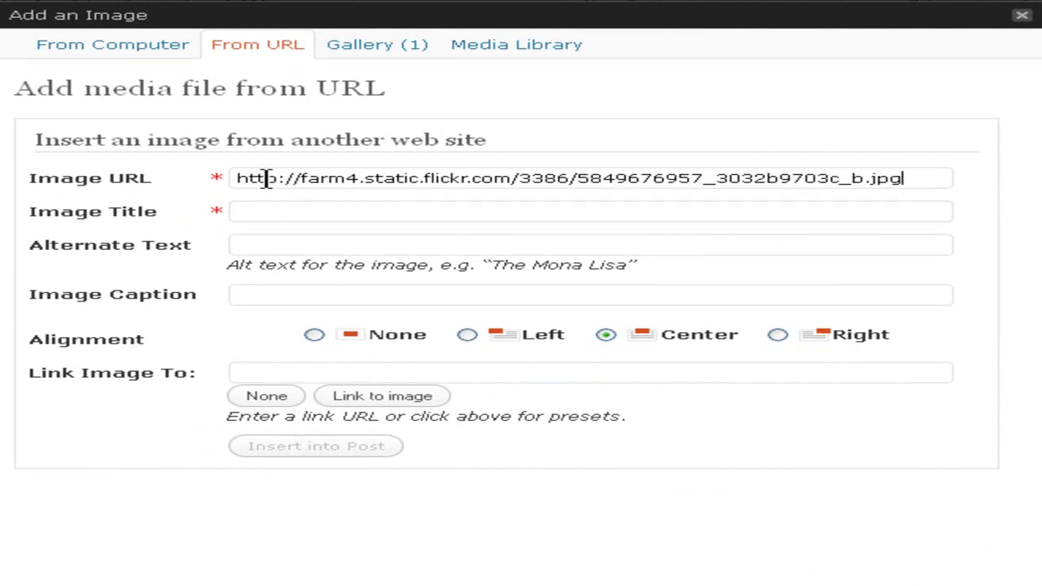
# Step: Set the image's alternate text to "Internet Business 2"
pyautogui.click(282, 211)
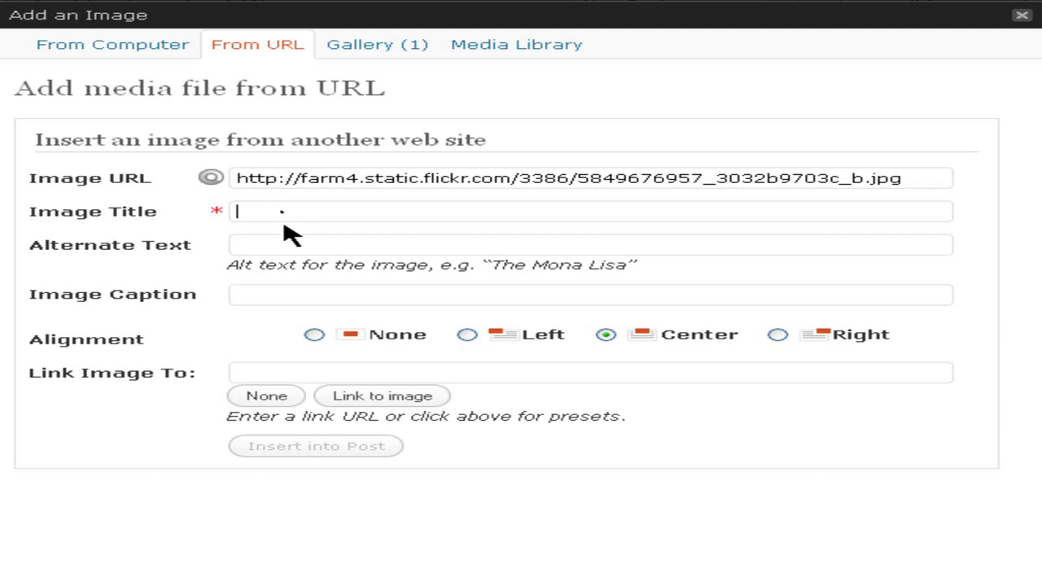
pyautogui.click(285, 244)
pyautogui.write('Internet')
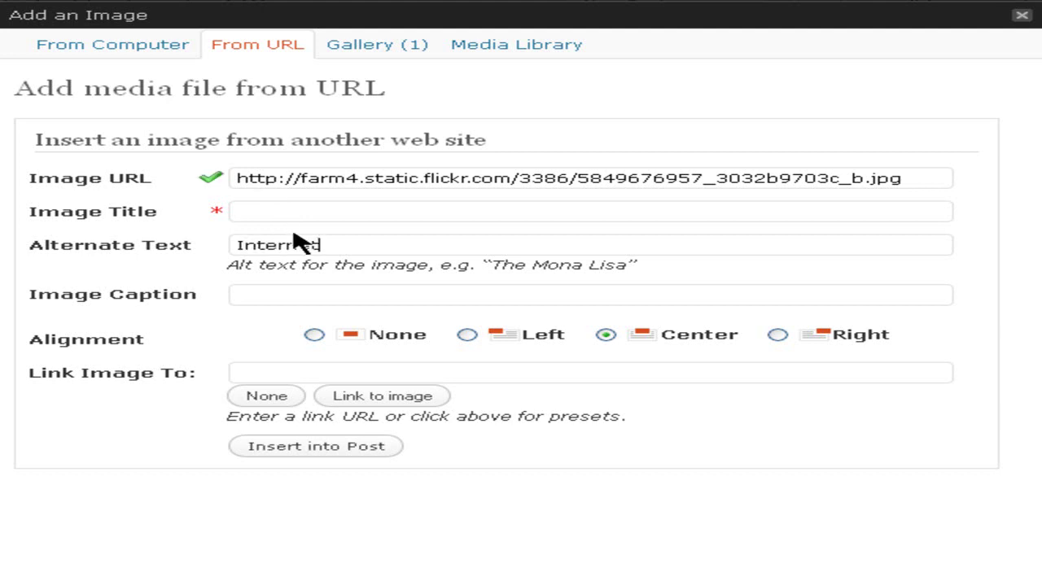
pyautogui.write(' Business 2')
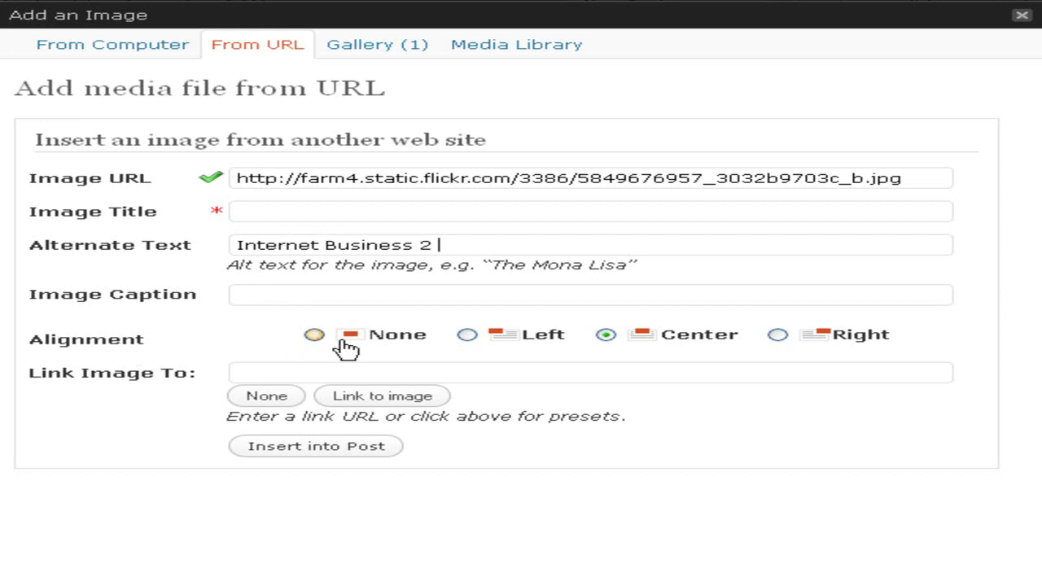
# Step: Link the image to the author's personal website address and insert it into the post
pyautogui.click(274, 370)
pyautogui.write('http://www.prajwalshi')
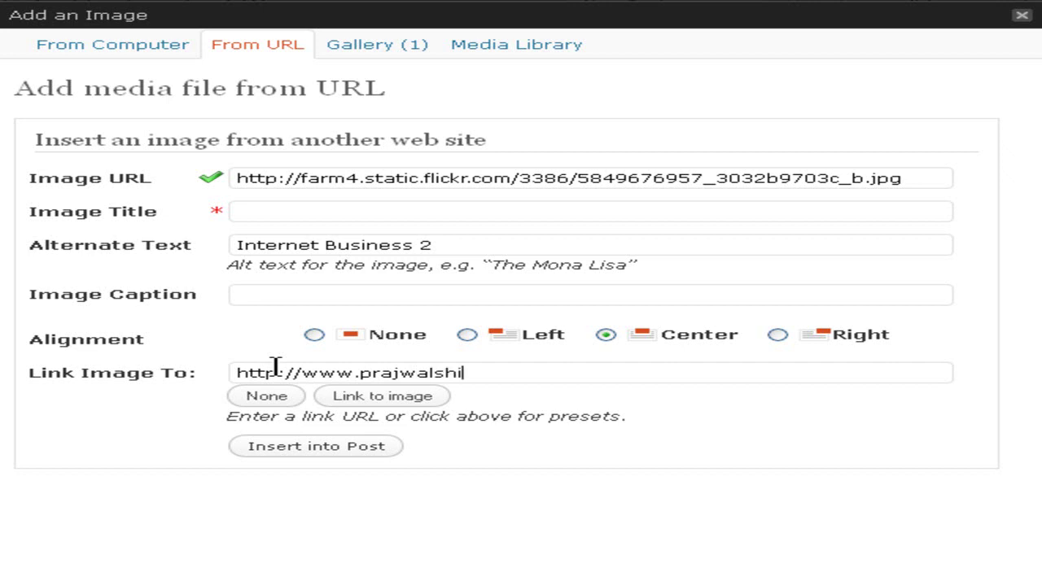
pyautogui.write('nde.com')
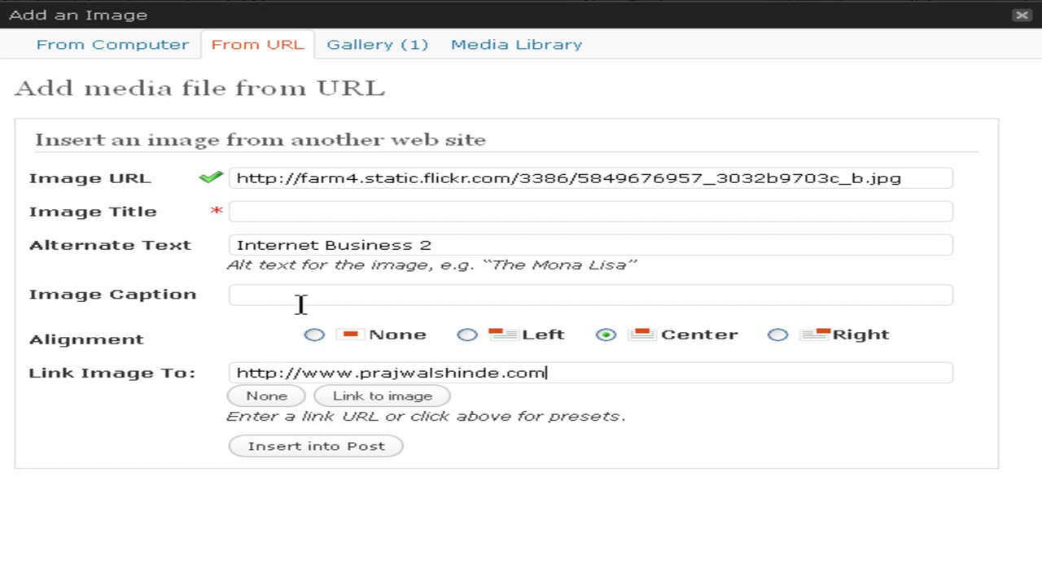
pyautogui.click(303, 446)
# Step: Edit the inserted image in the post and reduce its size to 60%
pyautogui.scroll(-5, 949, 384)
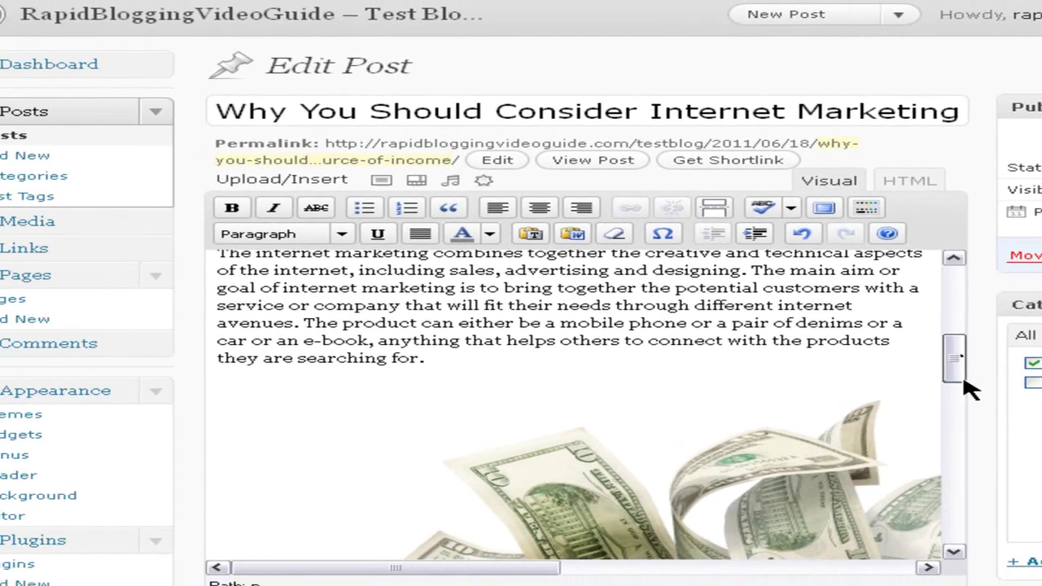
pyautogui.scroll(-3, 1008, 401)
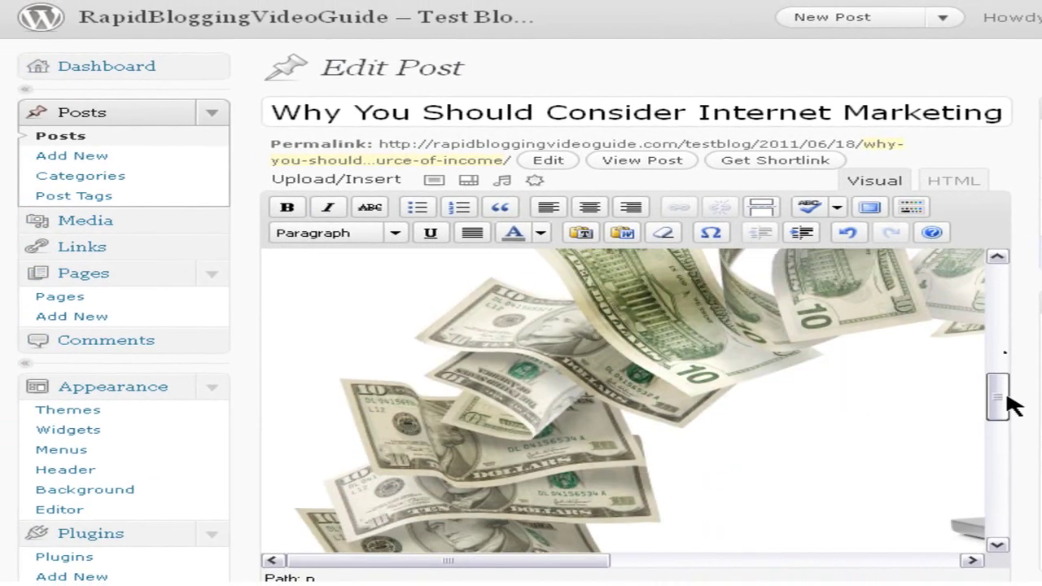
pyautogui.moveTo(452, 561); pyautogui.dragTo(465, 564)
pyautogui.moveTo(682, 570); pyautogui.dragTo(768, 570)
pyautogui.moveTo(998, 399)
pyautogui.mouseDown()
pyautogui.moveTo(998, 321)
pyautogui.moveTo(987, 405)
pyautogui.mouseUp()
pyautogui.moveTo(802, 560); pyautogui.dragTo(558, 559)
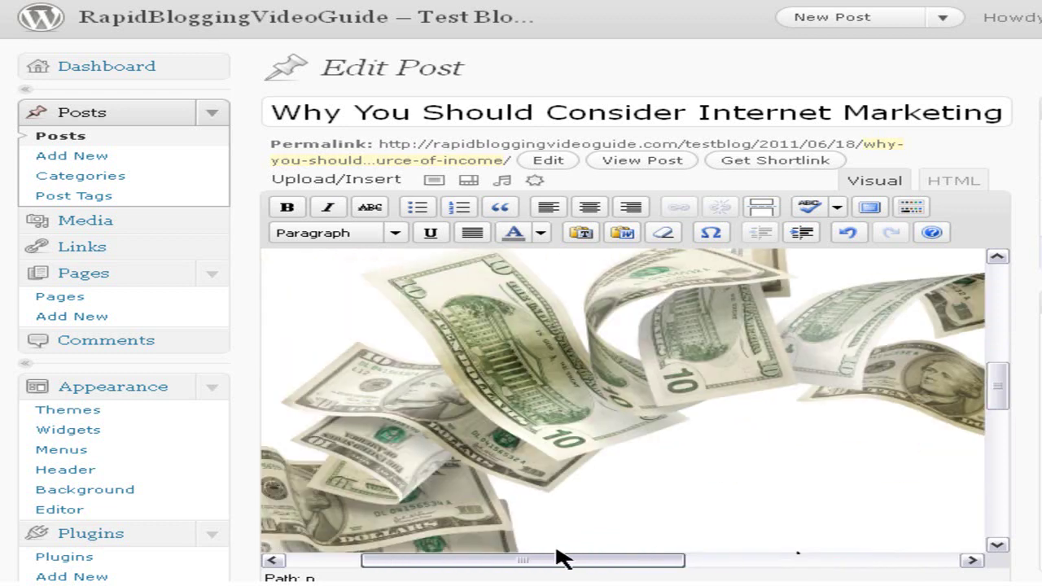
pyautogui.click(316, 299)
pyautogui.click(300, 278)
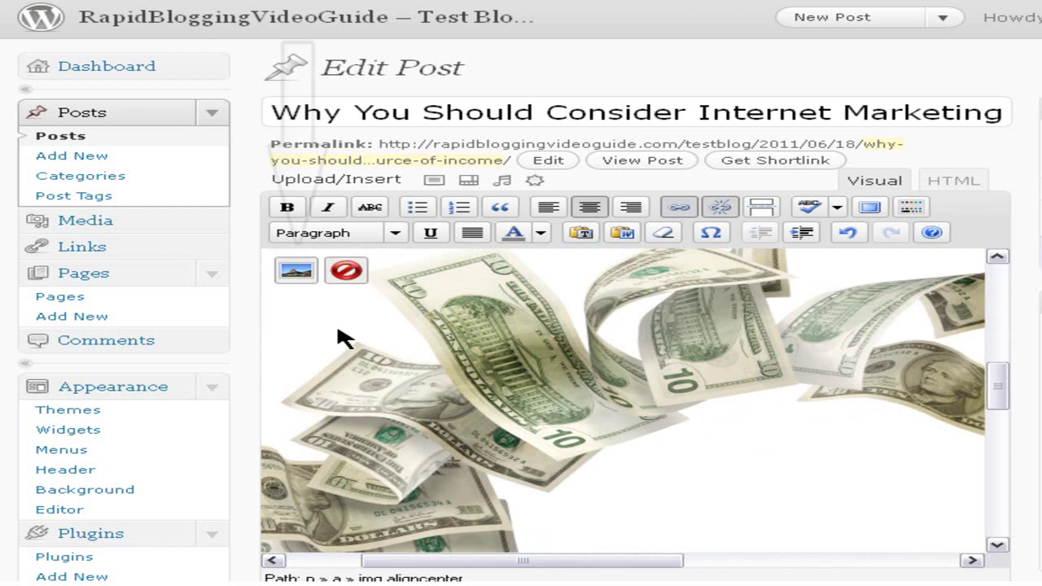
pyautogui.click(298, 275)
pyautogui.click(410, 209)
pyautogui.click(411, 226)
pyautogui.click(411, 265)
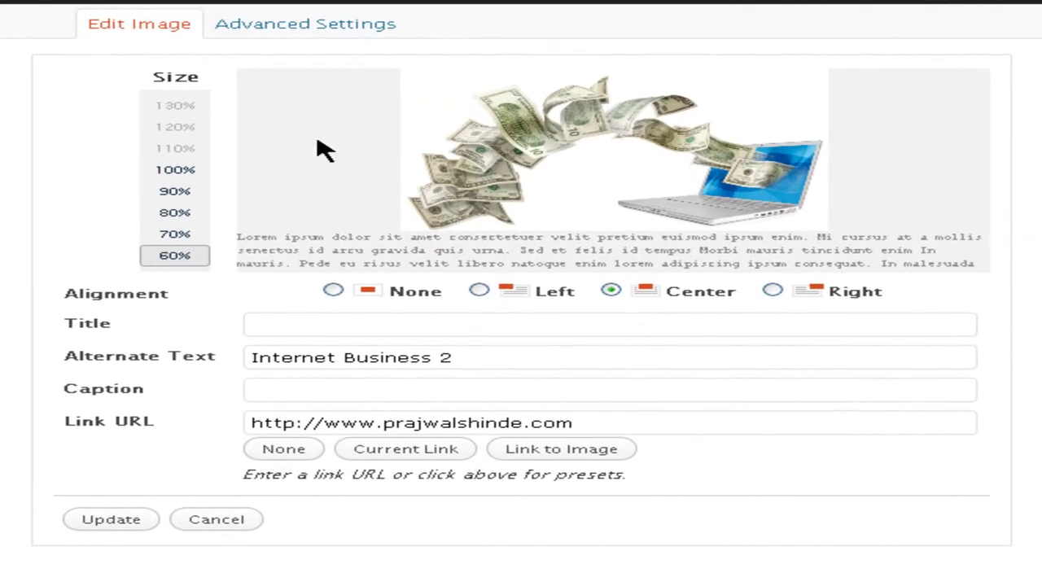
# Step: Make the image's link open in a new window and update the image settings
pyautogui.click(309, 42)
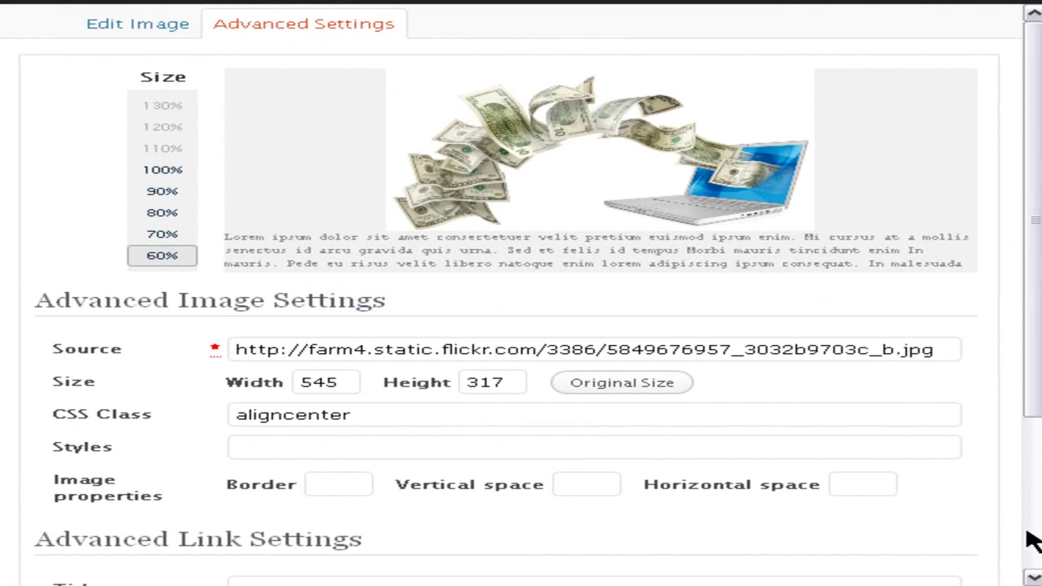
pyautogui.scroll(-3, 610, 526)
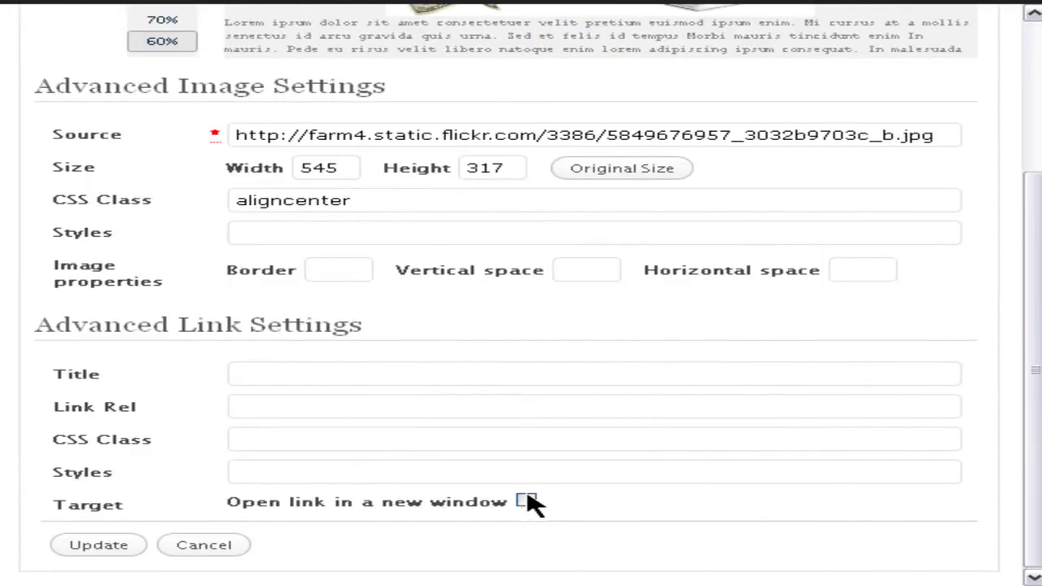
pyautogui.click(525, 502)
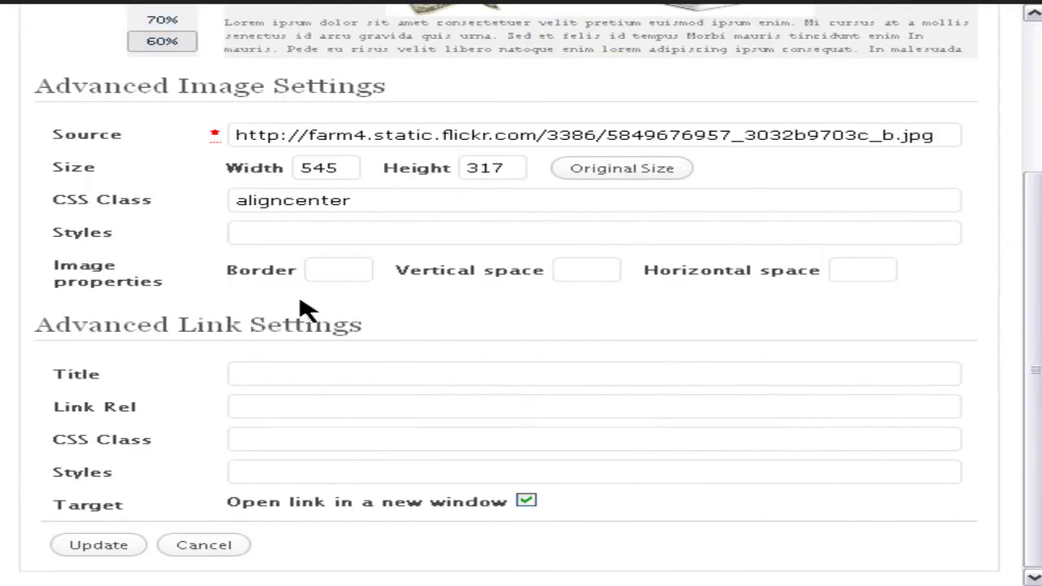
pyautogui.click(99, 546)
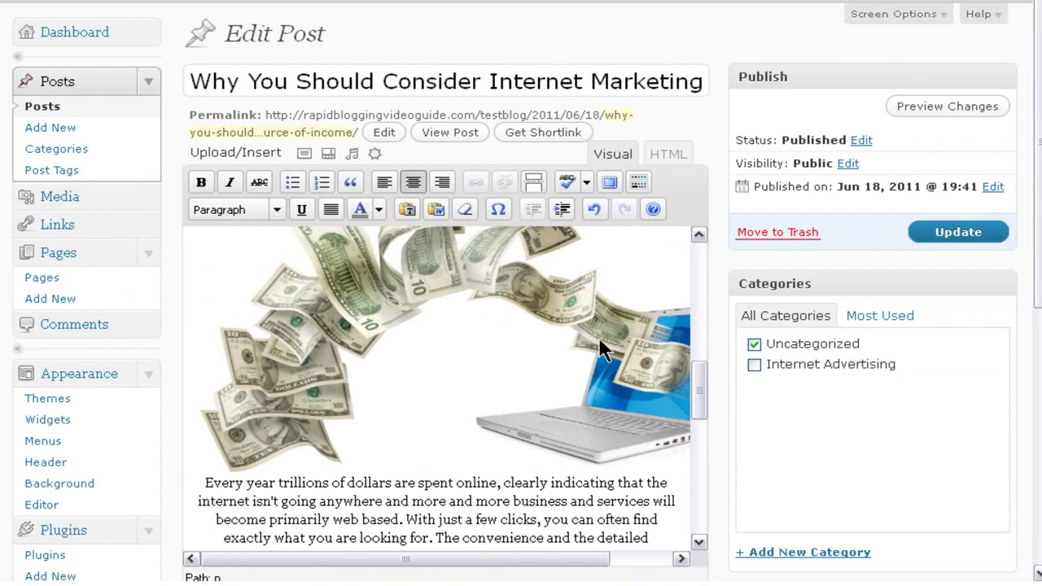
# Step: Update the post with the inserted image and open its published page on the blog
pyautogui.click(961, 242)
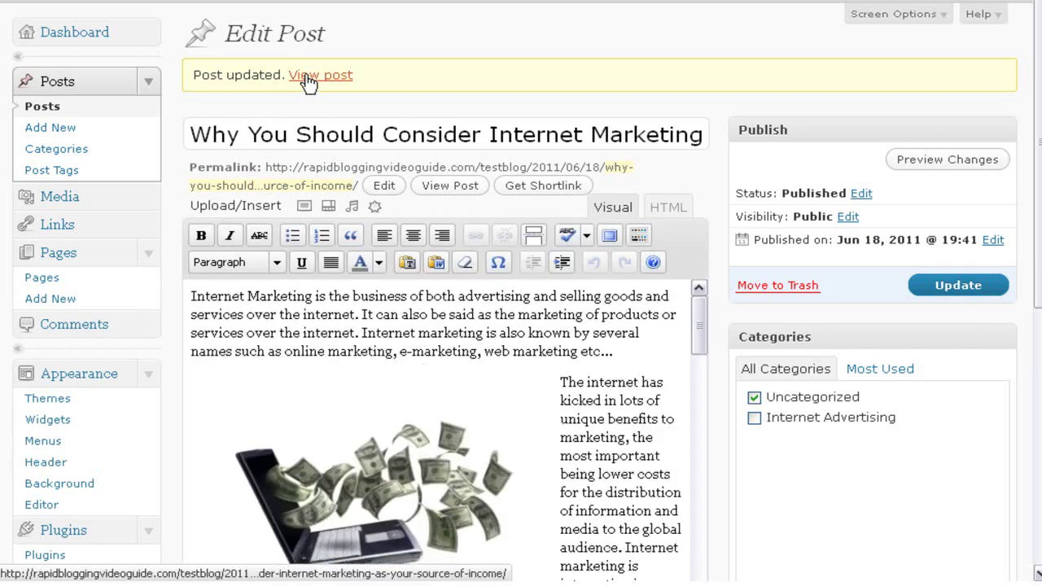
pyautogui.click(309, 79)
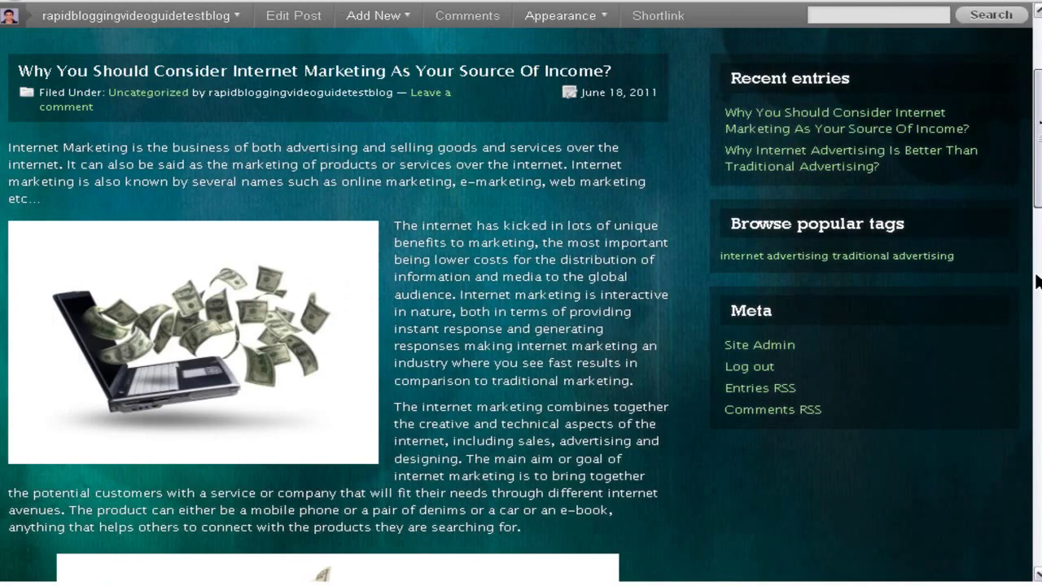
# Step: Examine the published post from its header to its closing lines, checking the size and placement of both laptop-and-money images
pyautogui.scroll(-6, 1038, 281)
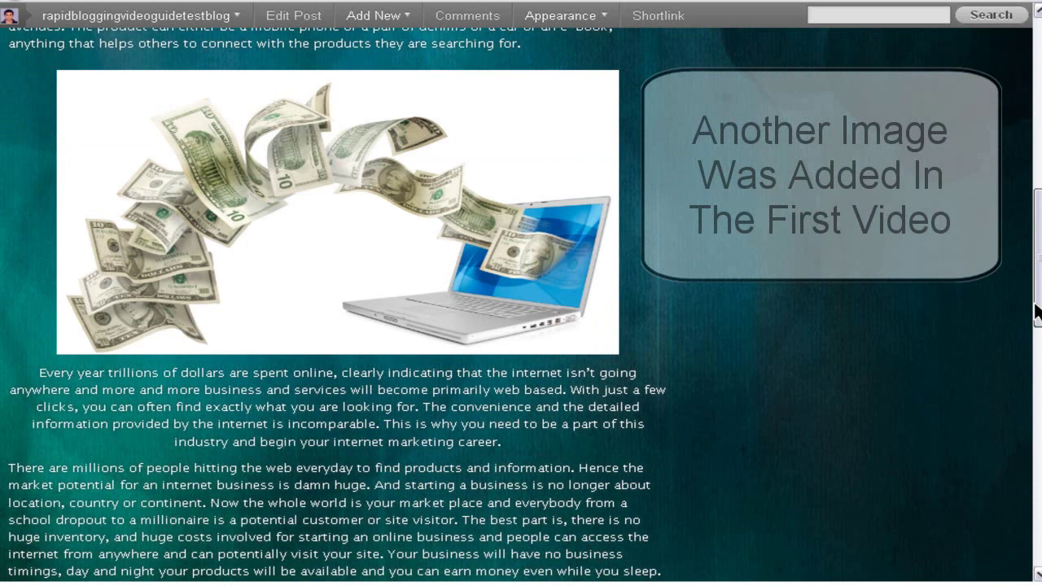
pyautogui.scroll(-2, 1037, 326)
pyautogui.scroll(-3, 1038, 371)
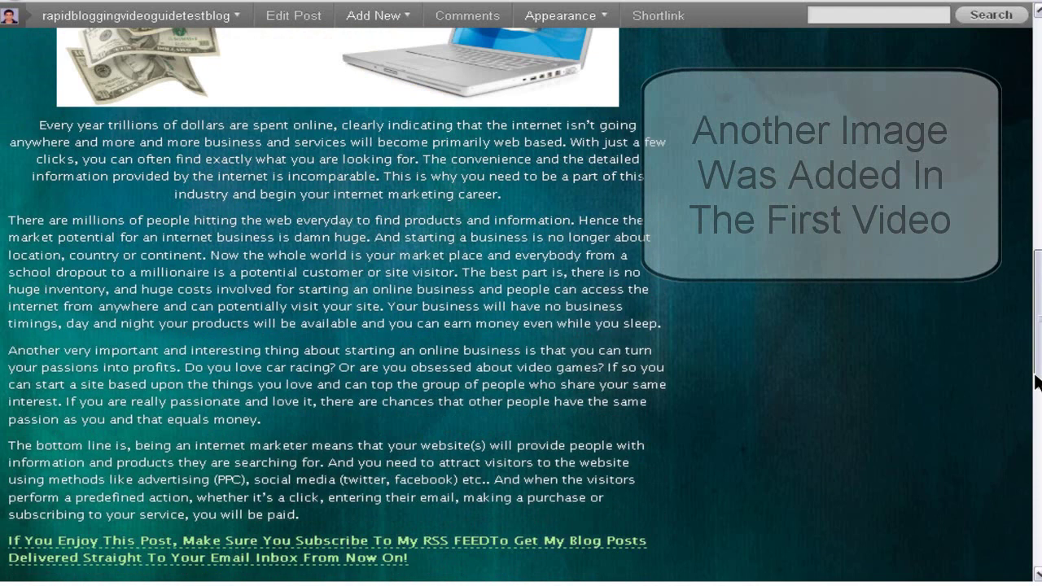
pyautogui.scroll(-1, 1037, 325)
pyautogui.scroll(3, 1037, 326)
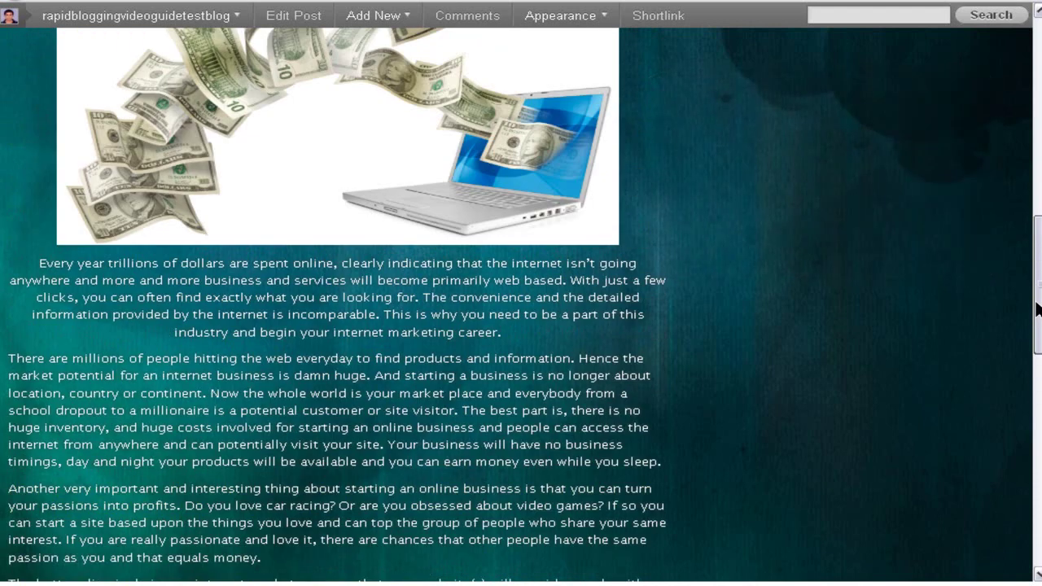
pyautogui.scroll(2, 1037, 279)
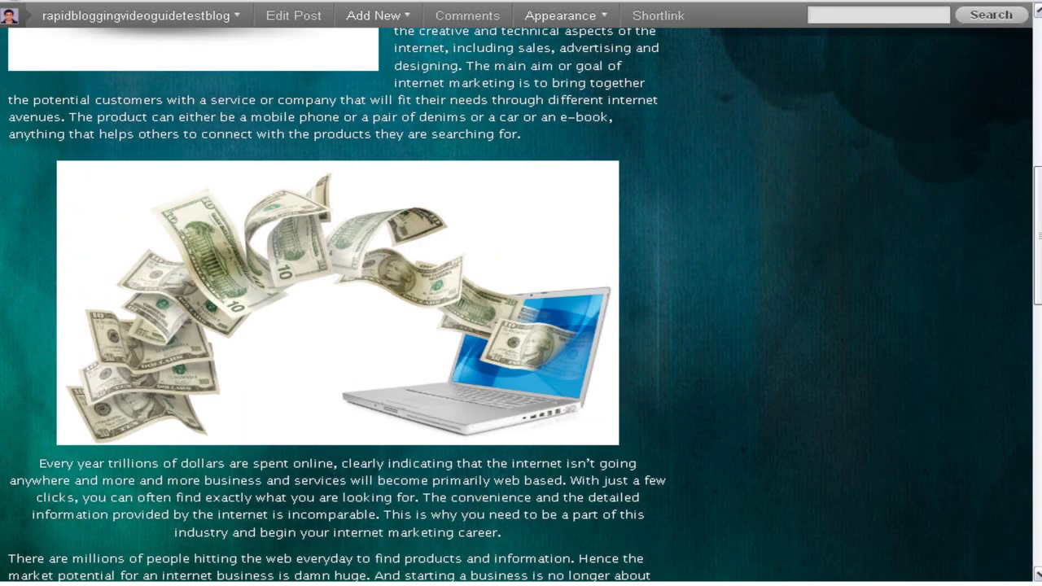
pyautogui.scroll(3, 521, 326)
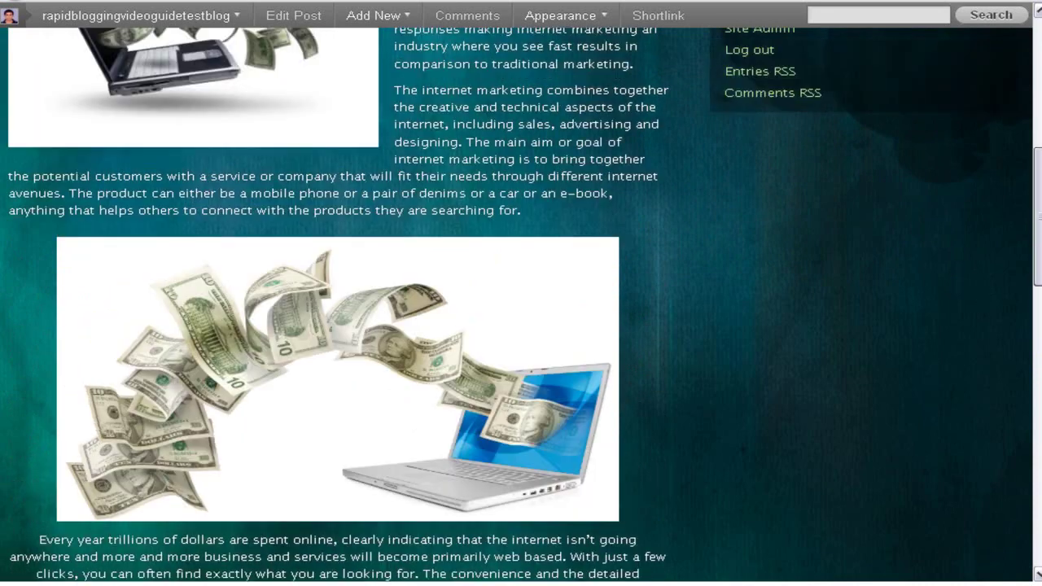
pyautogui.scroll(3, 521, 325)
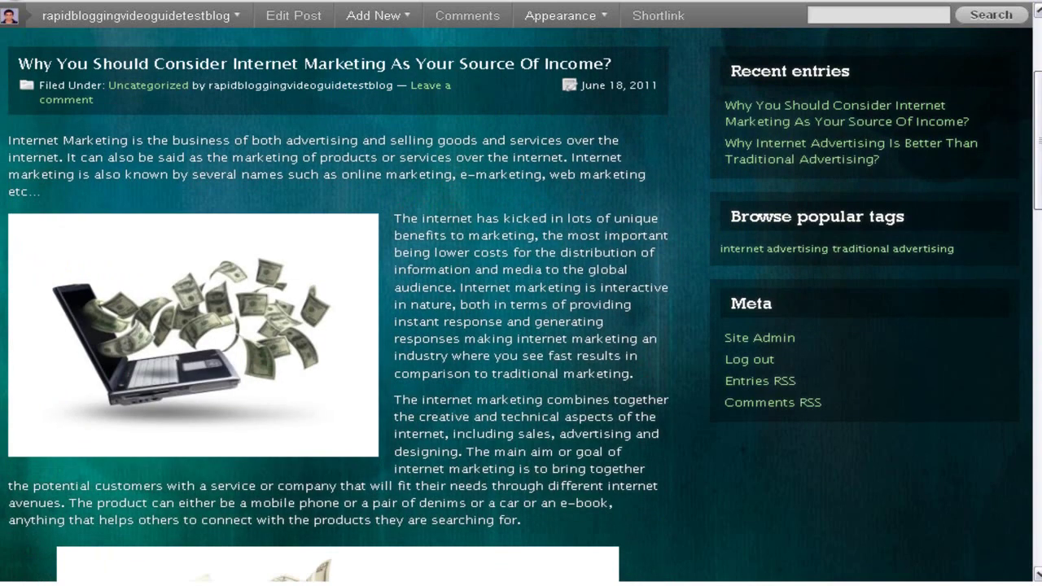
pyautogui.scroll(-1, 521, 325)
pyautogui.scroll(-3, 521, 326)
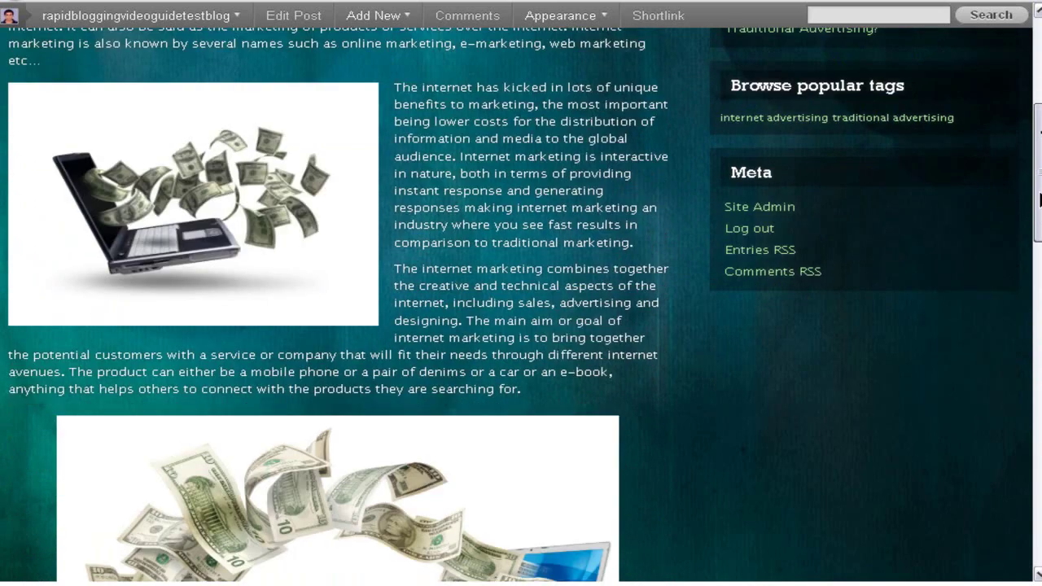
pyautogui.scroll(-1, 1040, 210)
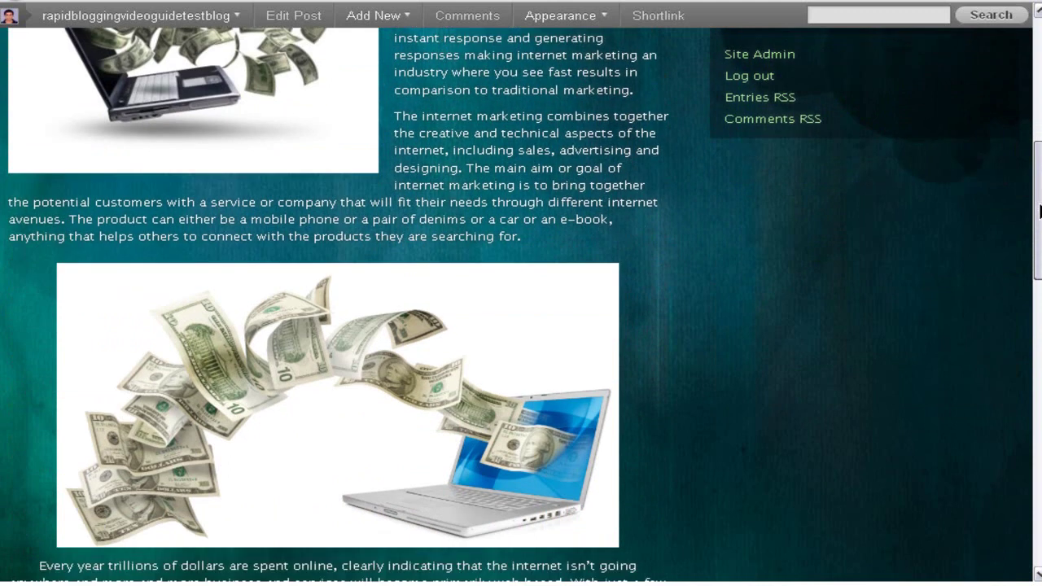
pyautogui.click(1039, 64)
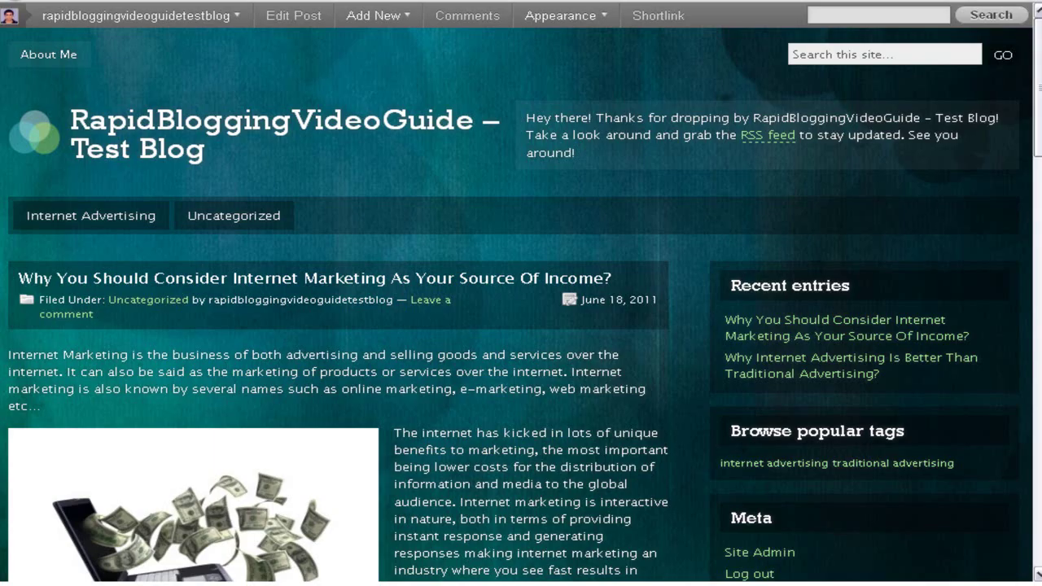
pyautogui.scroll(-3, 1033, 111)
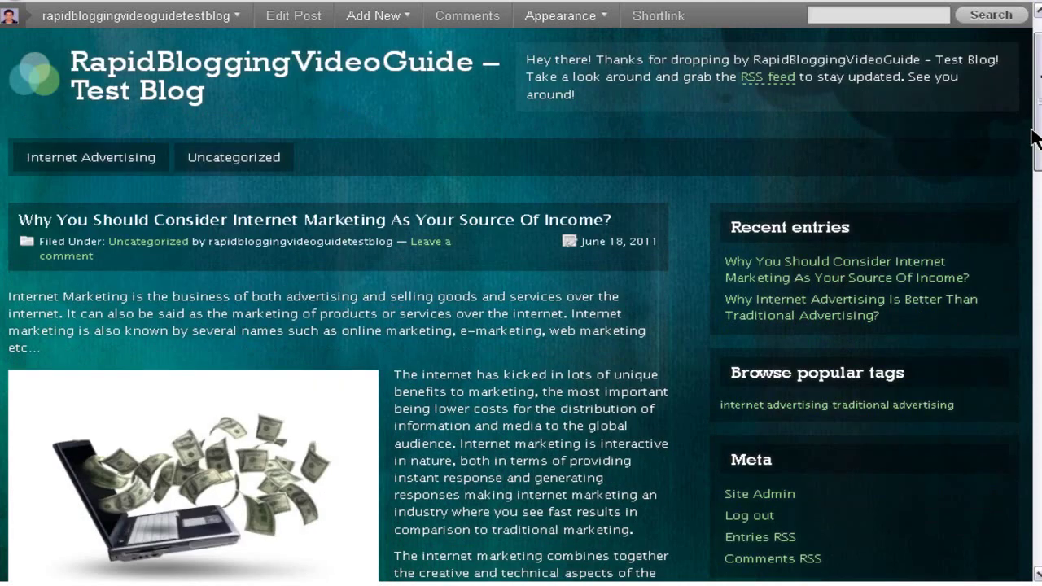
pyautogui.scroll(-3, 1034, 212)
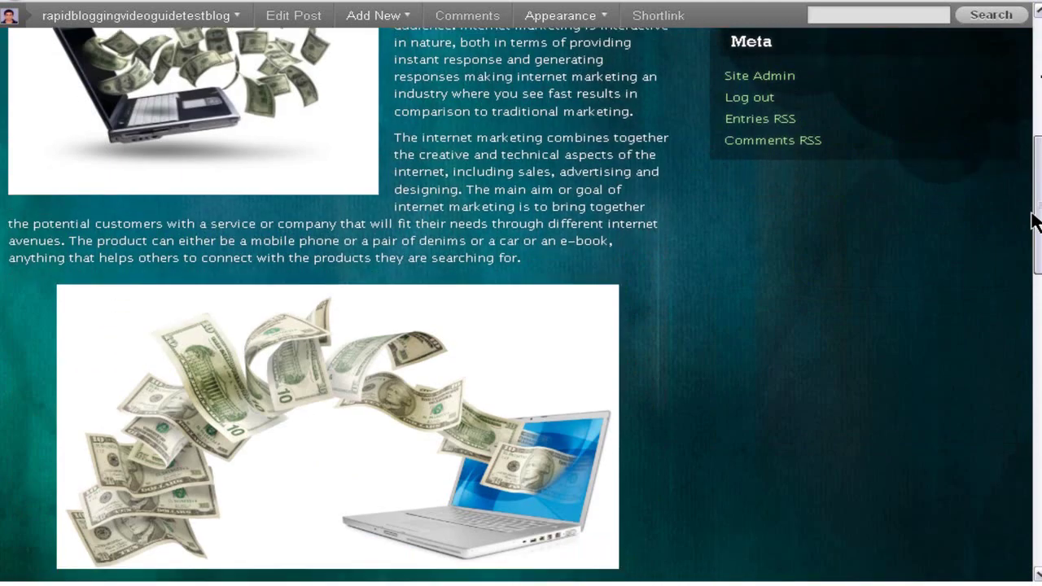
pyautogui.scroll(-1, 1034, 228)
pyautogui.scroll(-3, 1034, 231)
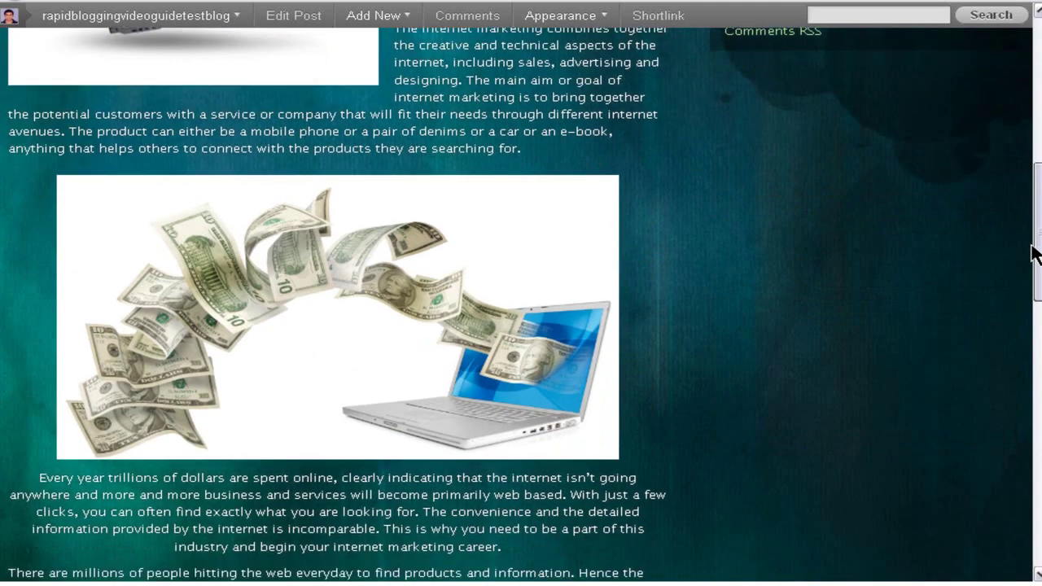
pyautogui.scroll(-1, 1034, 228)
pyautogui.scroll(1, 1034, 228)
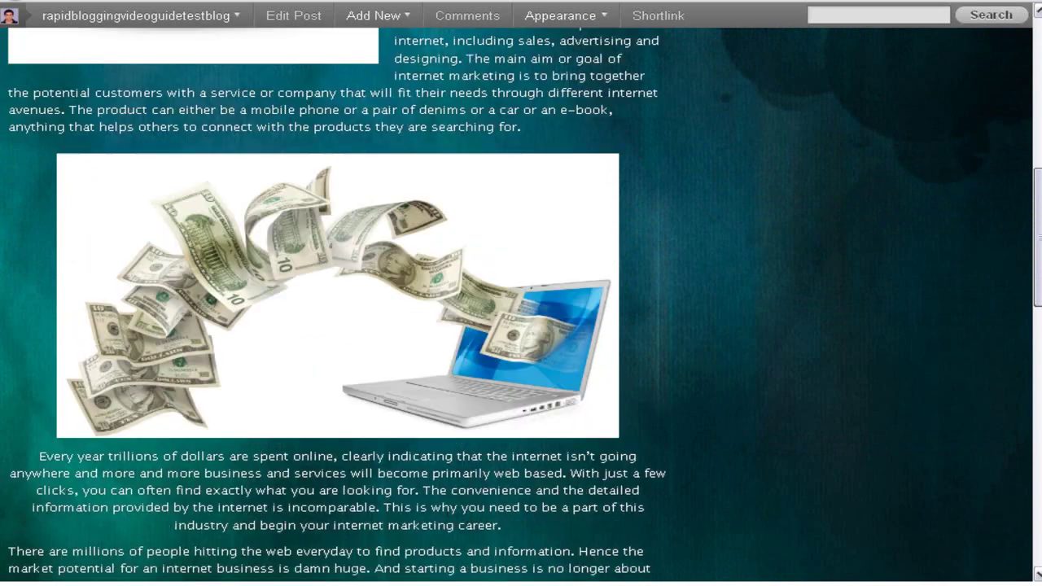
pyautogui.scroll(6, 521, 302)
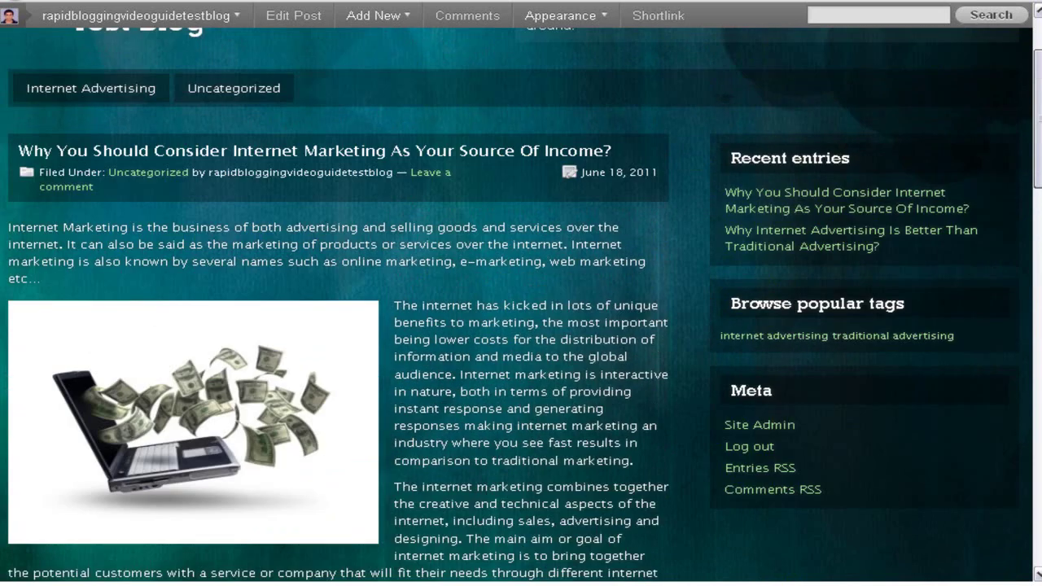
pyautogui.scroll(1, 521, 305)
pyautogui.scroll(-2, 521, 305)
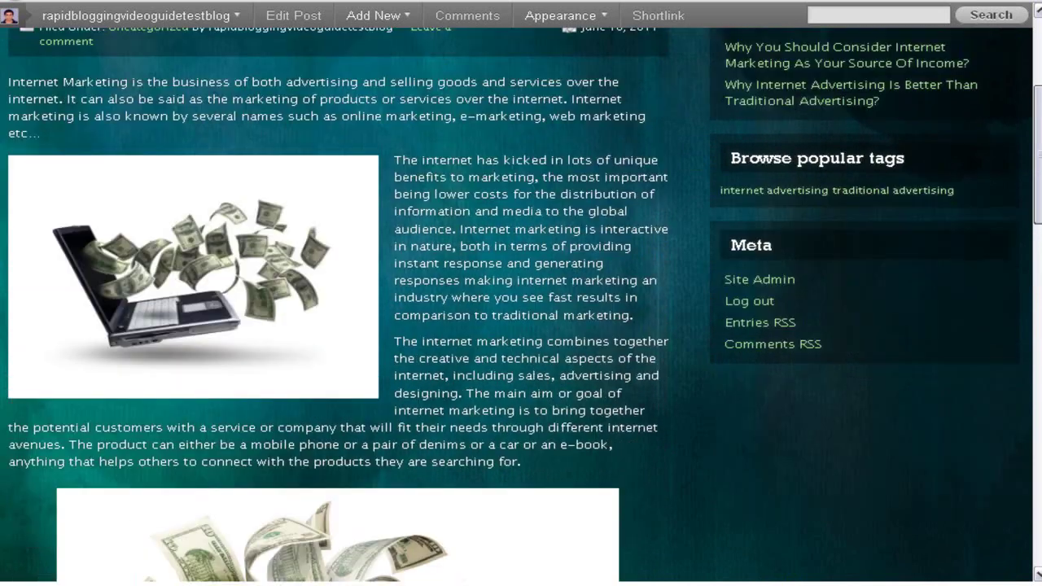
pyautogui.scroll(4, 652, 233)
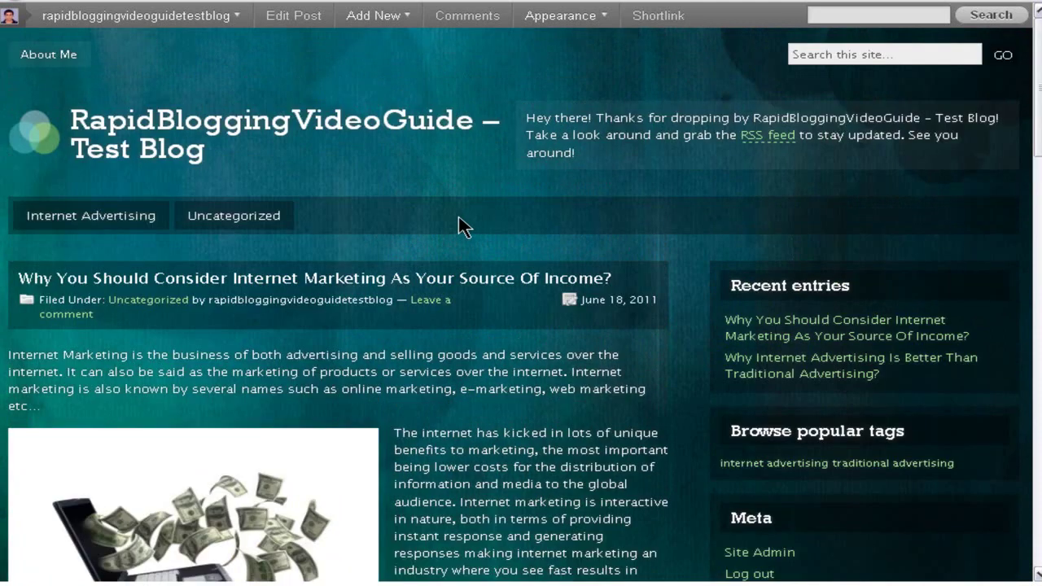